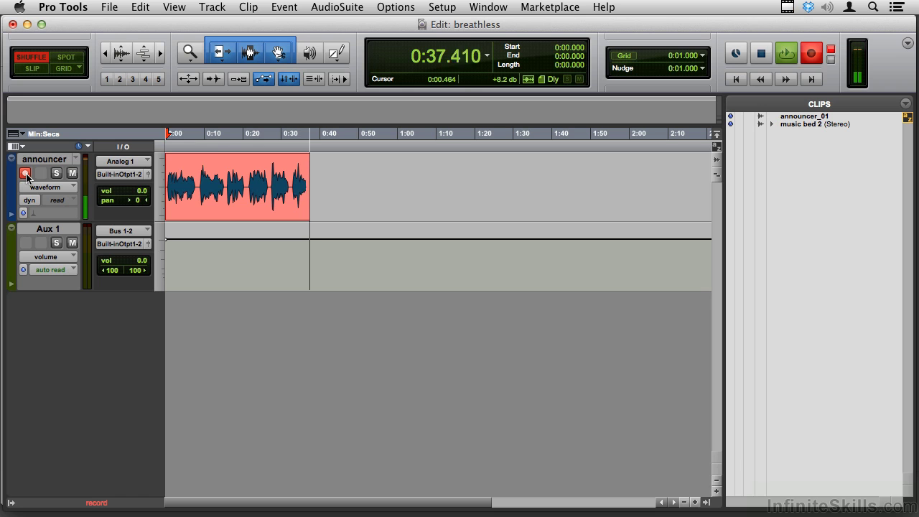
Stop recording the announcer take, zoom in on the clip and disarm the announcer track
{"action": "key", "text": "space"}
{"action": "key", "text": "super+bracketright"}
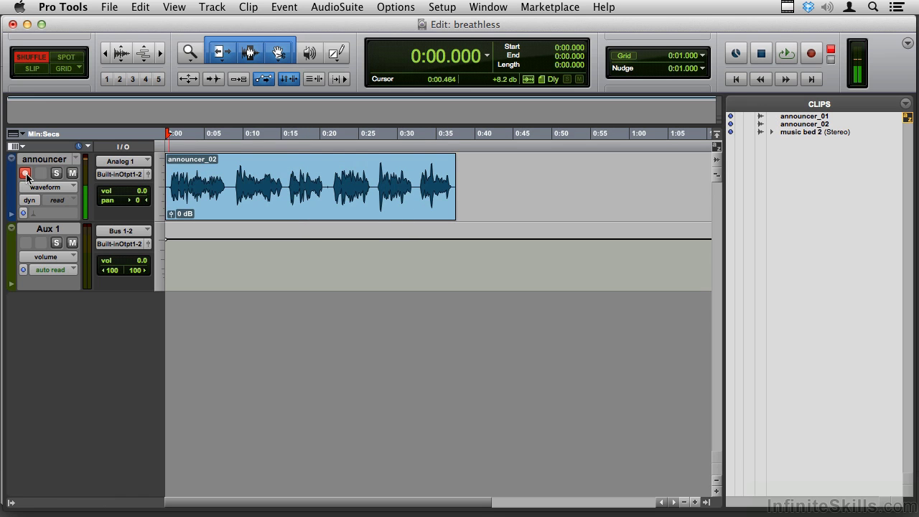
{"action": "key", "text": "super+bracketright"}
{"action": "left_click", "coordinate": [25, 176]}
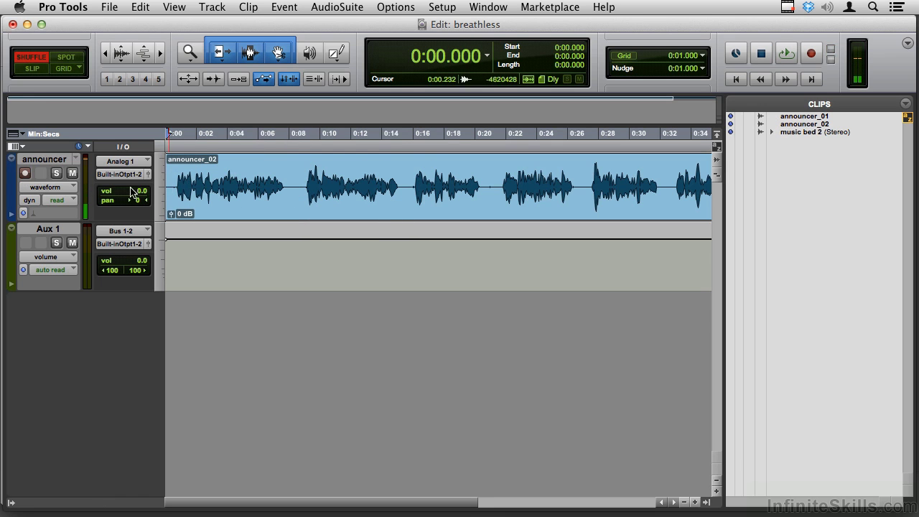
Trim the leading silence so announcer_02-01 starts at zero, then play back the trimmed take
{"action": "left_click", "coordinate": [173, 191]}
{"action": "left_click", "coordinate": [178, 192]}
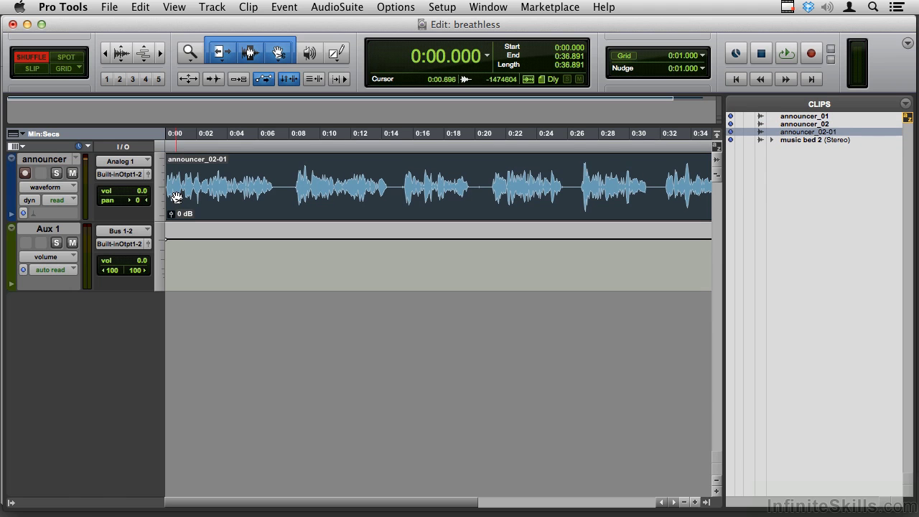
{"action": "key", "text": "space"}
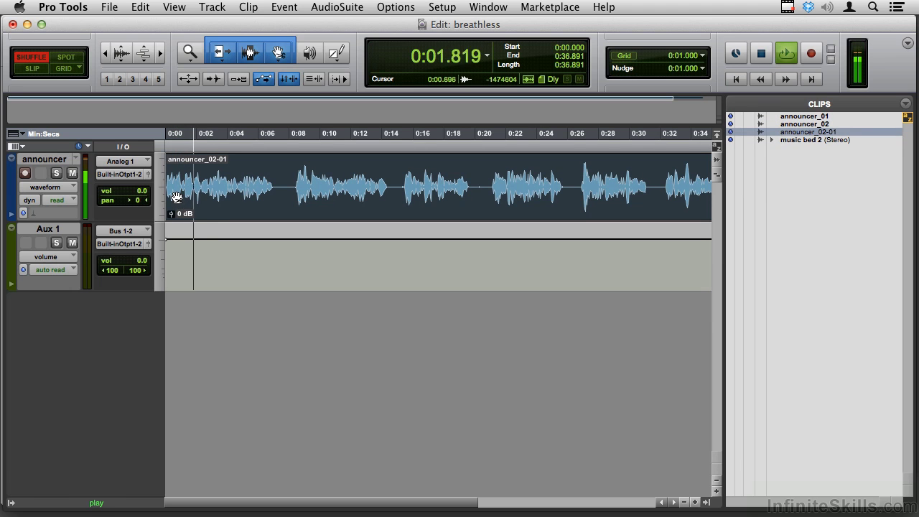
{"action": "key", "text": "super+bracketright"}
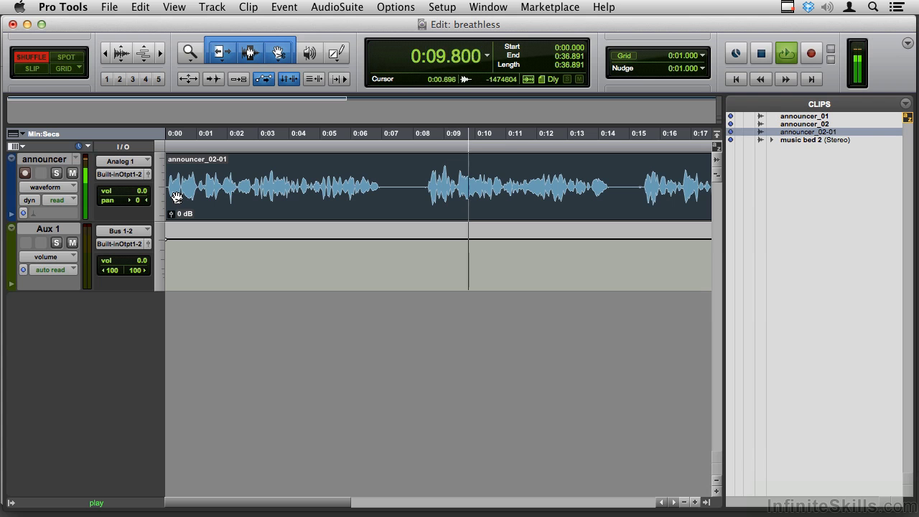
{"action": "key", "text": "space"}
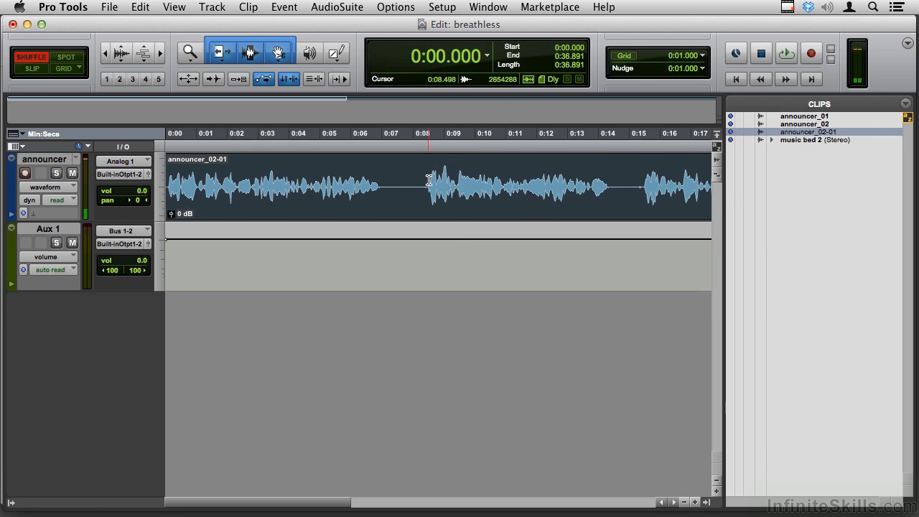
Audition the breath near 0:08.5 and enable the Smart Tool with time grabbing
{"action": "left_click_drag", "start_coordinate": [428, 179], "coordinate": [442, 184]}
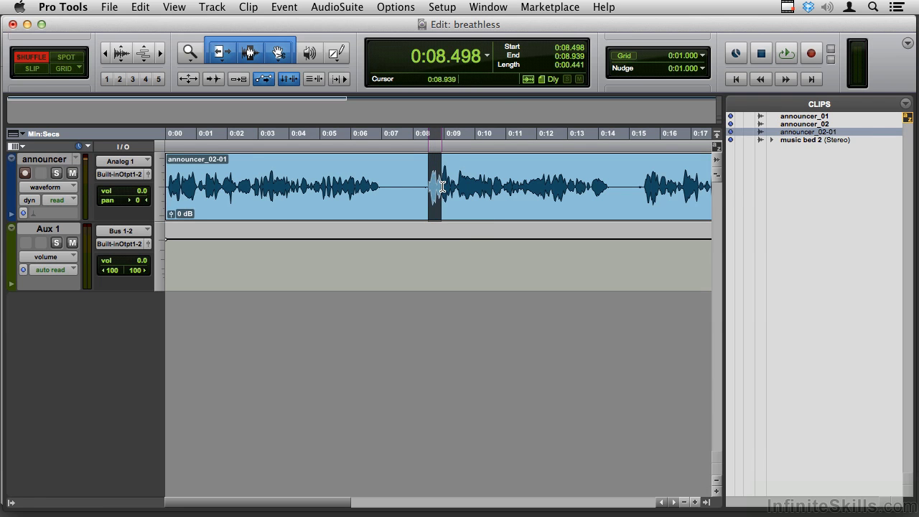
{"action": "key", "text": "space"}
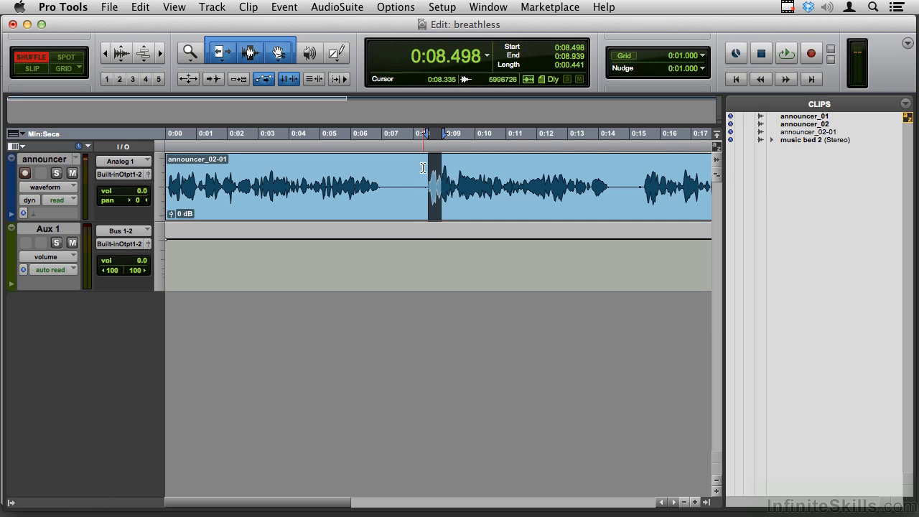
{"action": "left_click", "coordinate": [274, 56]}
{"action": "left_click", "coordinate": [284, 62]}
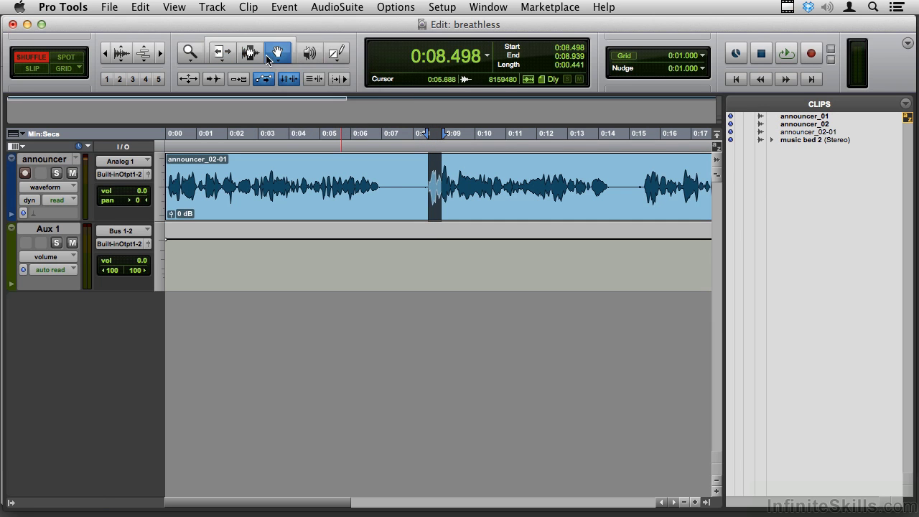
{"action": "left_click", "coordinate": [260, 45]}
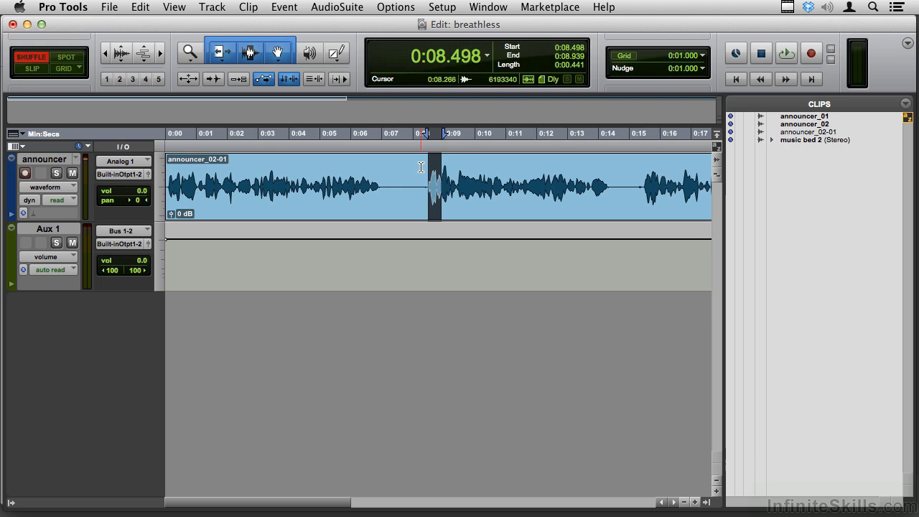
Split the take at 0:08.475 and trim announcer_02-02's tail back to remove the breath
{"action": "left_click", "coordinate": [423, 168]}
{"action": "left_click", "coordinate": [431, 177]}
{"action": "left_click", "coordinate": [428, 179]}
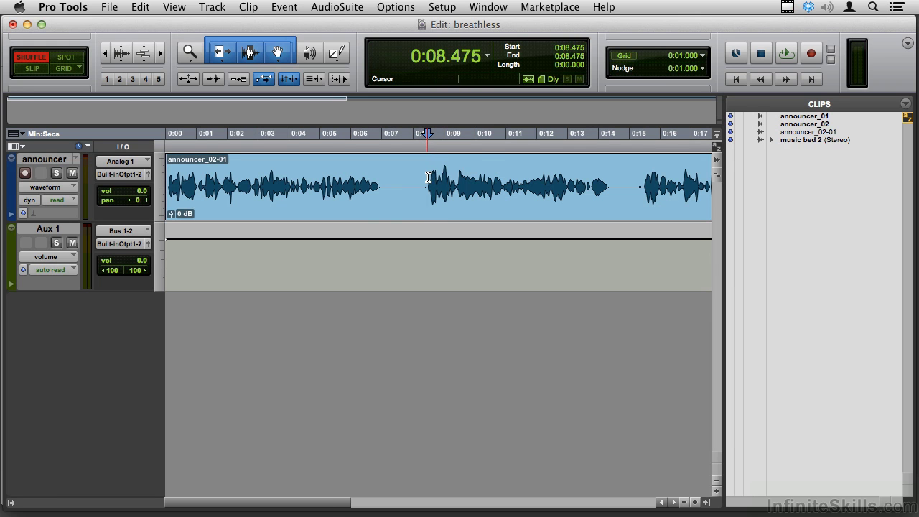
{"action": "key", "text": "super+e"}
{"action": "left_click_drag", "start_coordinate": [424, 184], "coordinate": [357, 198]}
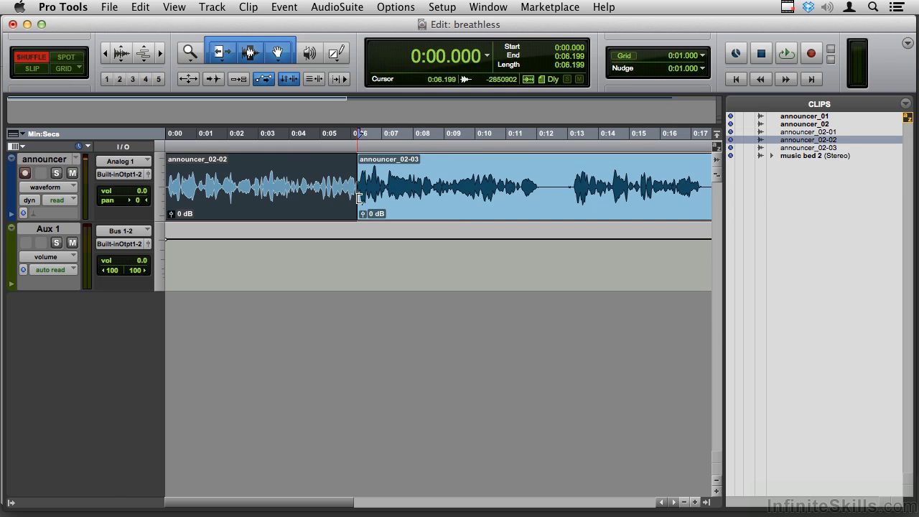
Audition the new seam from 0:04.527, zooming in and listening again
{"action": "left_click", "coordinate": [307, 164]}
{"action": "key", "text": "space"}
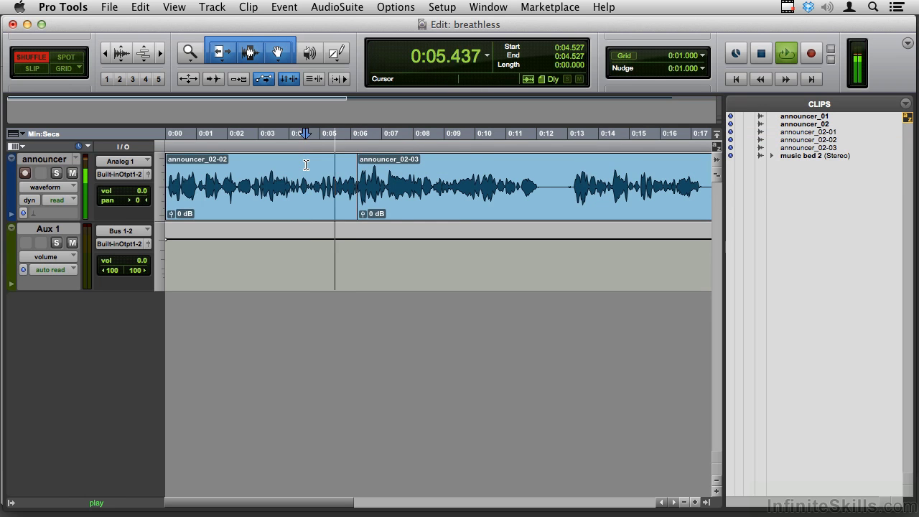
{"action": "key", "text": "space"}
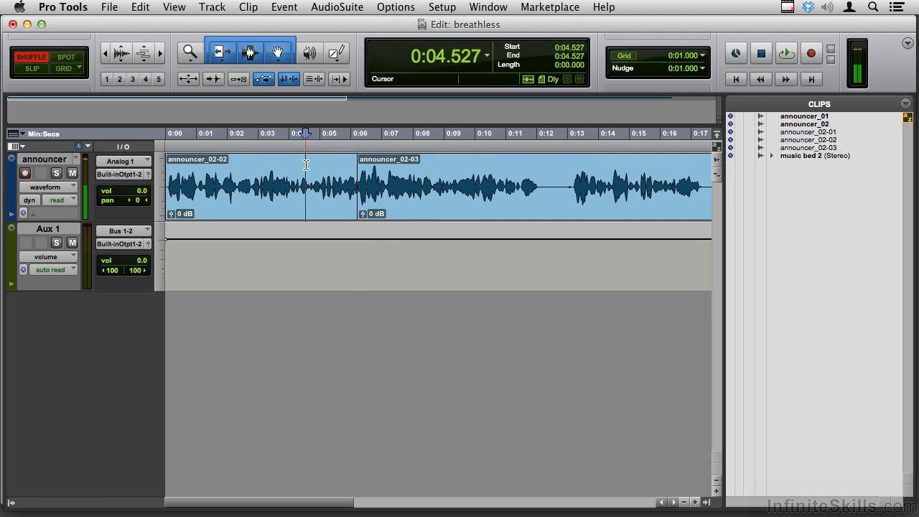
{"action": "key", "text": "super+bracketright"}
{"action": "key", "text": "space"}
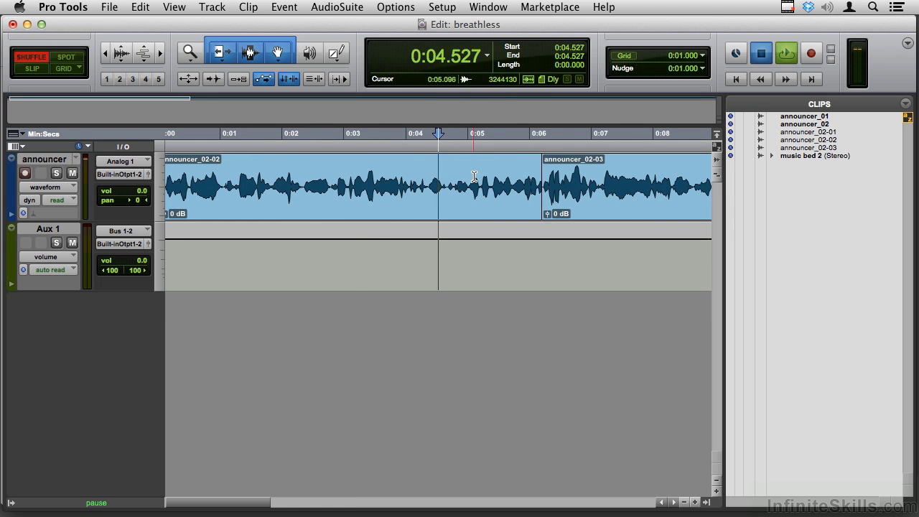
{"action": "key", "text": "space"}
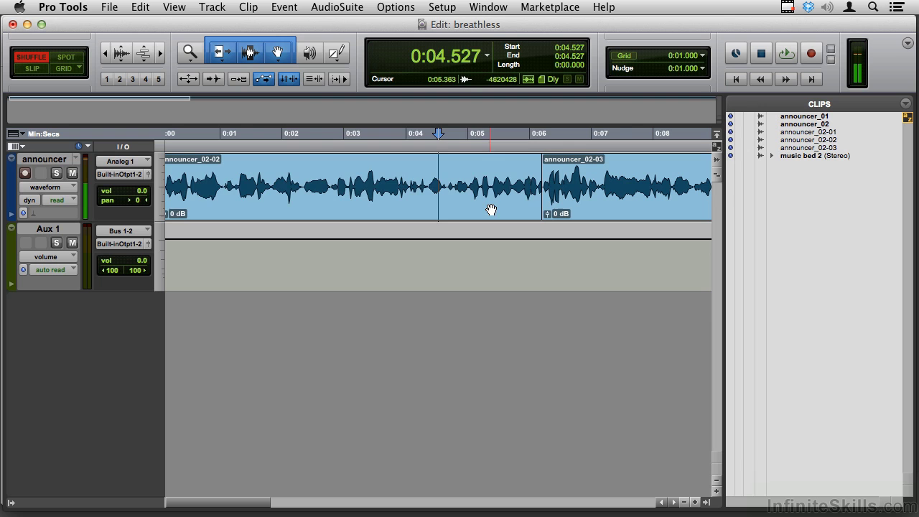
Trim announcer_02-02's end further to 0:05.944 and audition the tightened seam from 0:04.818
{"action": "left_click", "coordinate": [503, 203]}
{"action": "left_click", "coordinate": [525, 199]}
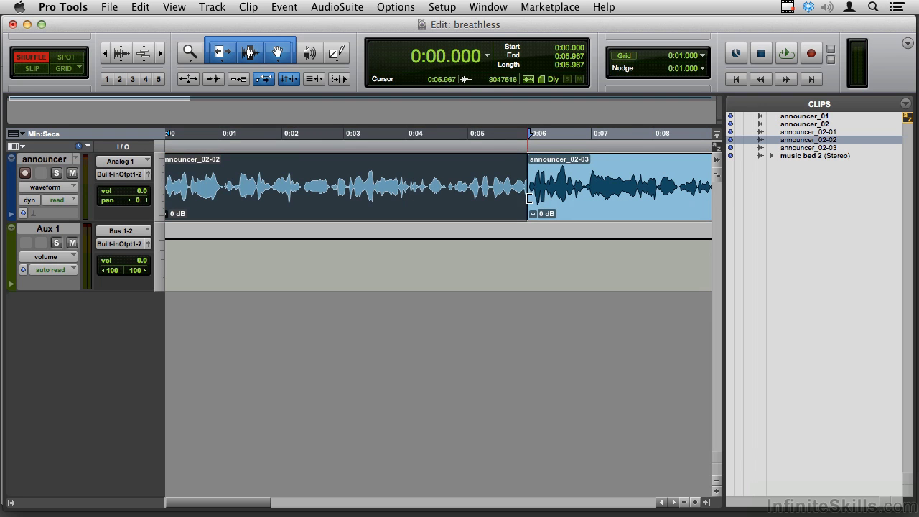
{"action": "left_click", "coordinate": [455, 168]}
{"action": "key", "text": "space"}
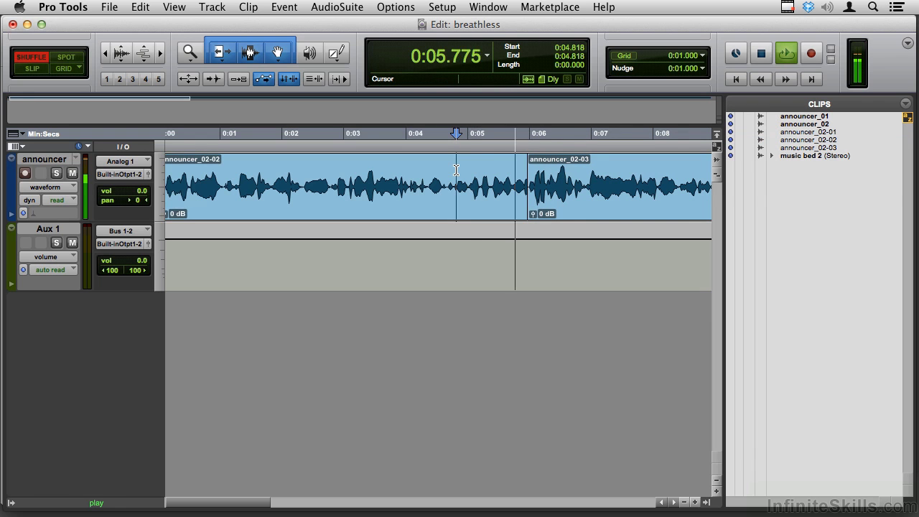
{"action": "key", "text": "space"}
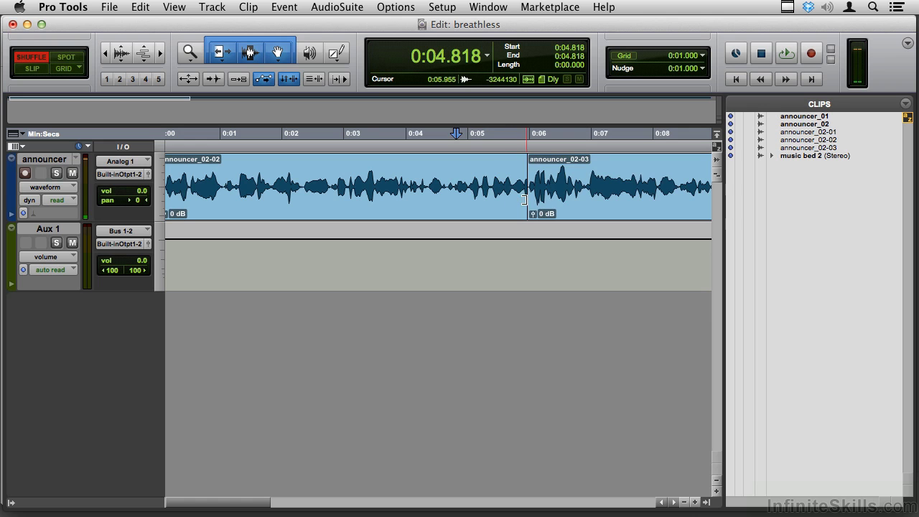
Check announcer_02-03 butted against announcer_02-02, playing through the seam from 0:05.154
{"action": "left_click", "coordinate": [532, 201]}
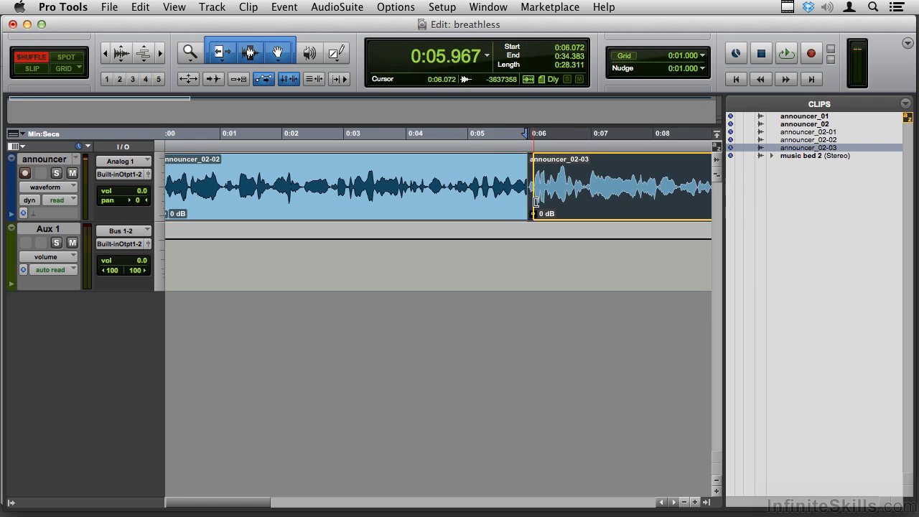
{"action": "left_click", "coordinate": [477, 166]}
{"action": "key", "text": "space"}
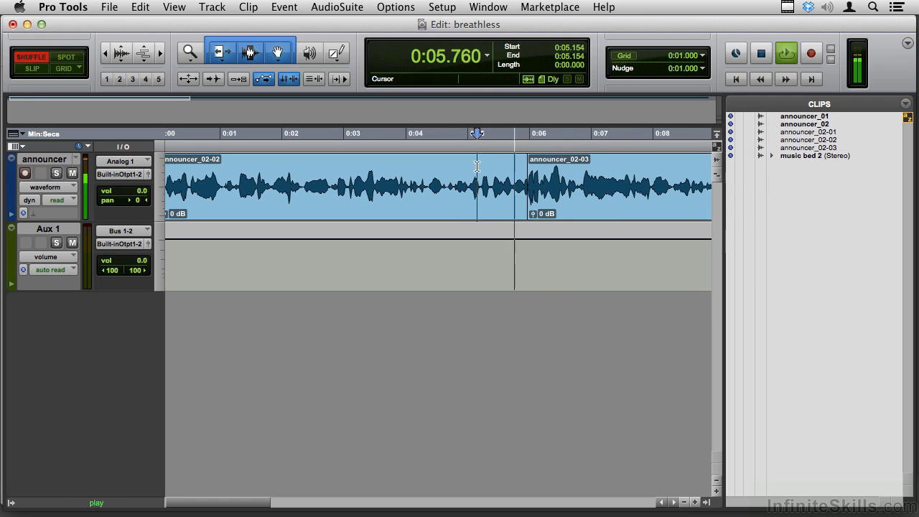
{"action": "key", "text": "space"}
{"action": "left_click", "coordinate": [536, 176]}
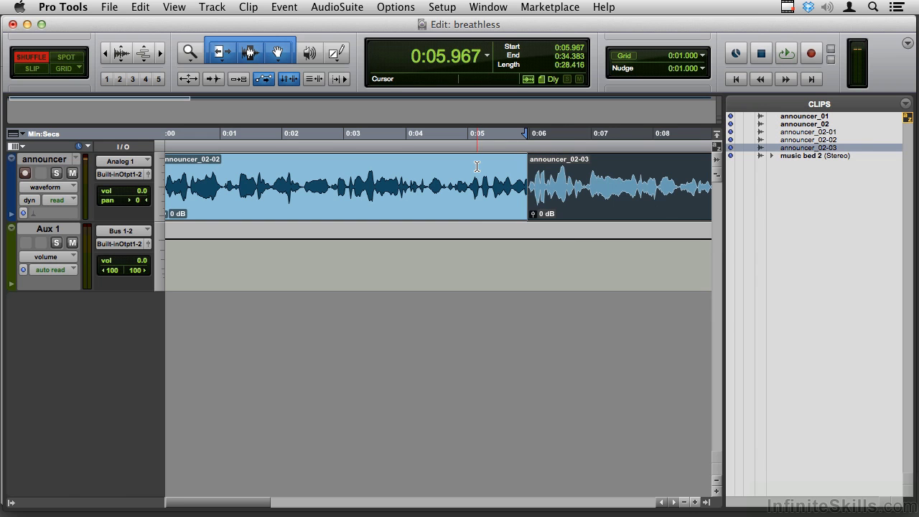
{"action": "left_click", "coordinate": [523, 196]}
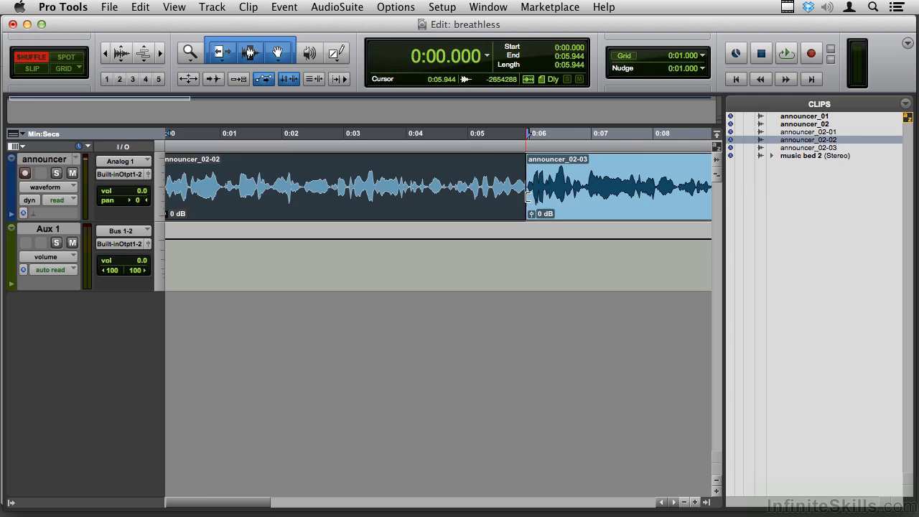
Trim announcer_02-02's end to 0:05.926 and audition the seam from 0:05.337 and 0:05.744
{"action": "key", "text": "super+bracketright"}
{"action": "key", "text": "super+bracketright"}
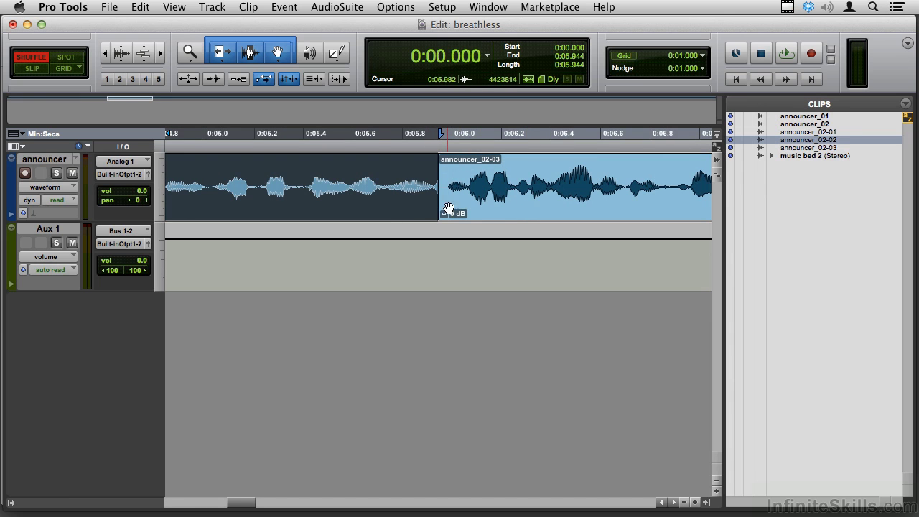
{"action": "left_click", "coordinate": [447, 208]}
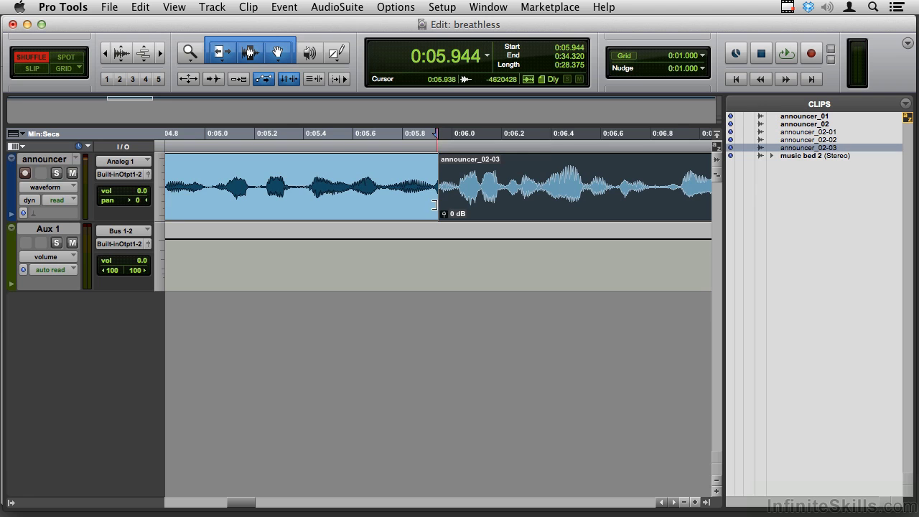
{"action": "left_click_drag", "start_coordinate": [433, 205], "coordinate": [430, 205]}
{"action": "left_click", "coordinate": [404, 212]}
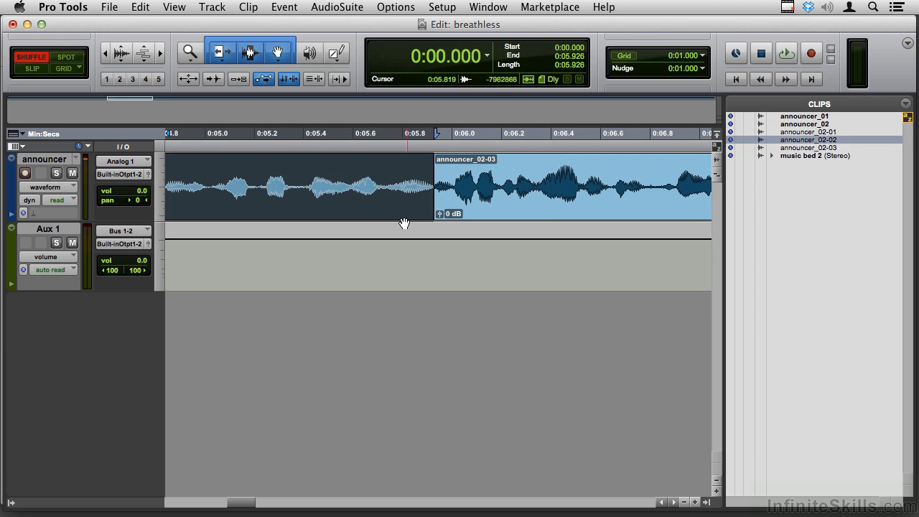
{"action": "left_click", "coordinate": [288, 172]}
{"action": "key", "text": "space"}
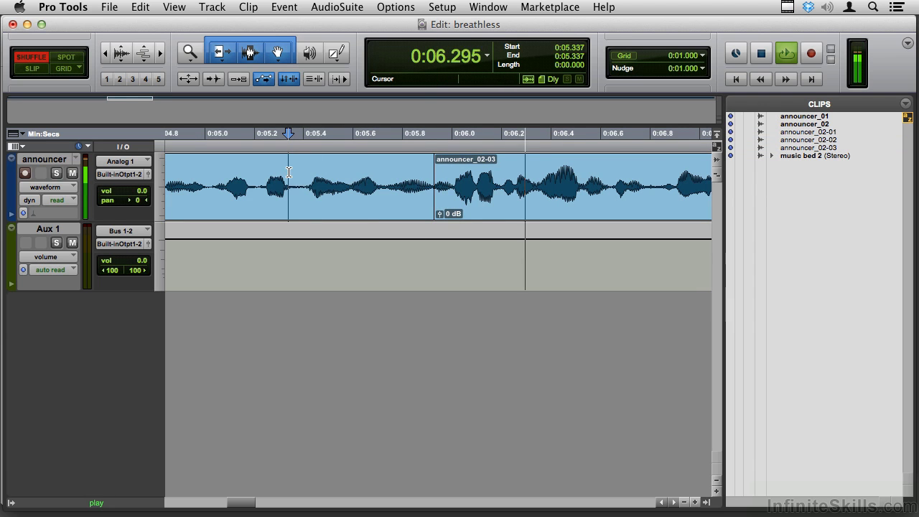
{"action": "key", "text": "space"}
{"action": "left_click", "coordinate": [389, 181]}
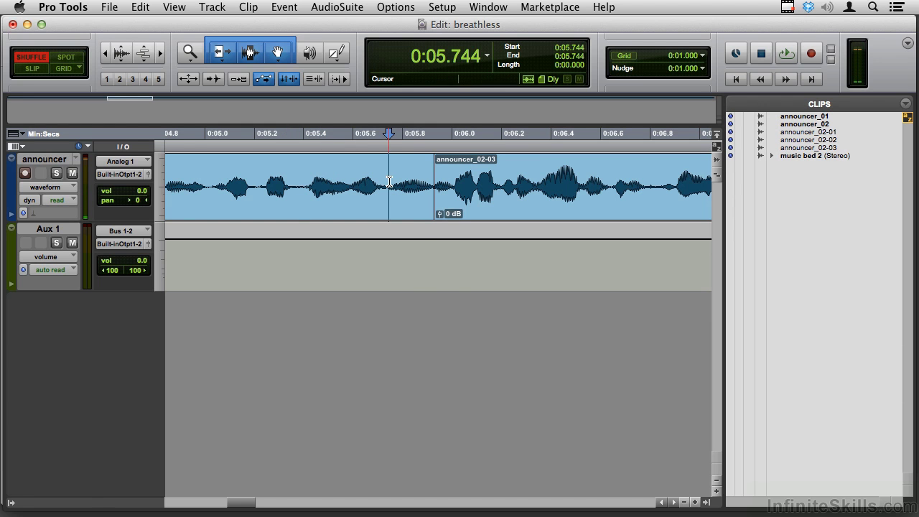
{"action": "key", "text": "space"}
{"action": "key", "text": "space"}
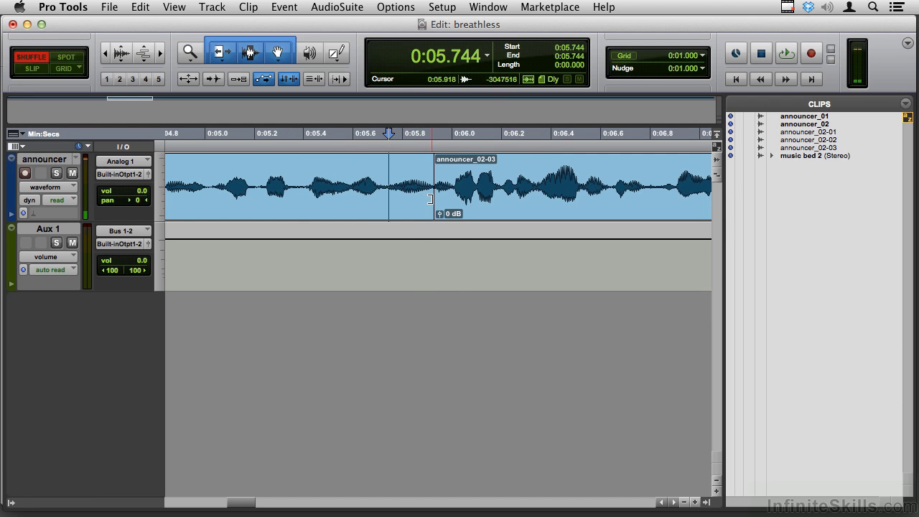
Try trimming announcer_02-02 to 0:05.825 and slightly earlier, audition it, then undo the trim
{"action": "left_click_drag", "start_coordinate": [432, 199], "coordinate": [393, 199]}
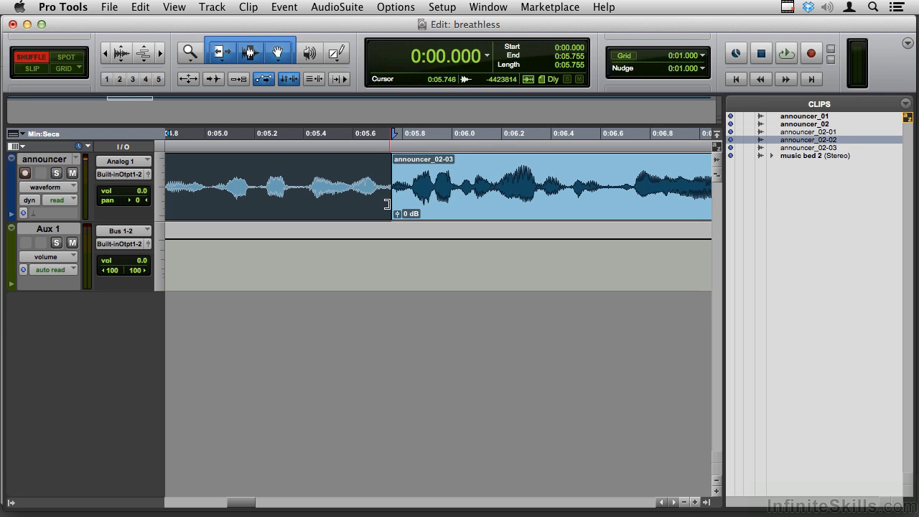
{"action": "left_click_drag", "start_coordinate": [386, 204], "coordinate": [380, 205]}
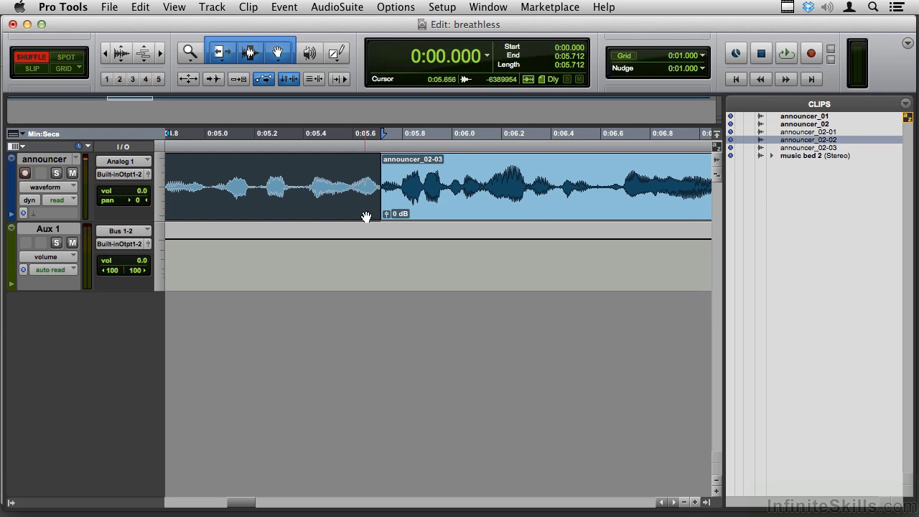
{"action": "left_click", "coordinate": [296, 172]}
{"action": "key", "text": "space"}
{"action": "key", "text": "space"}
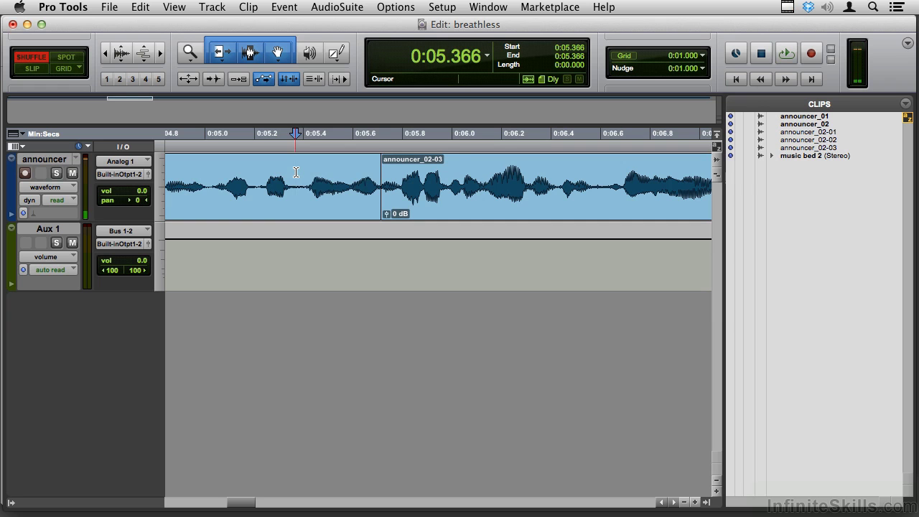
{"action": "key", "text": "super+z"}
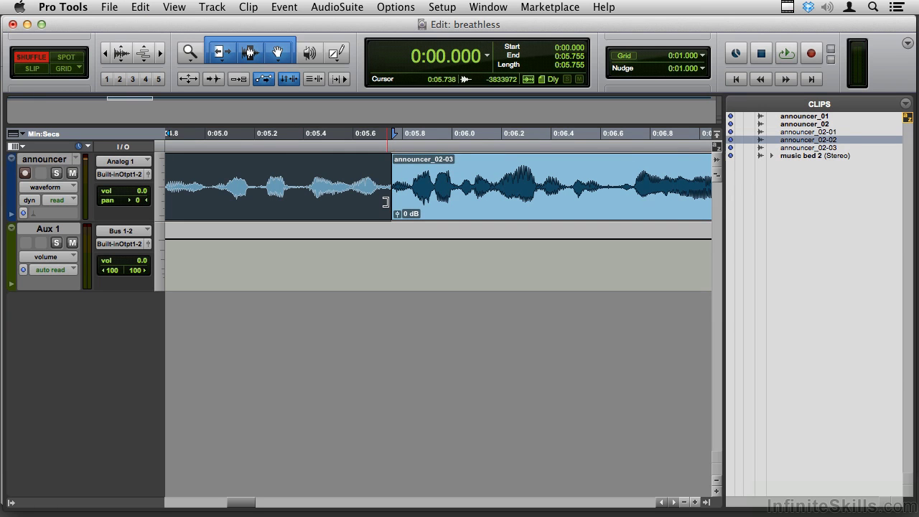
Extend announcer_02-02 to end at 0:05.790, add a 0.046-second crossfade at the seam and audition it
{"action": "left_click_drag", "start_coordinate": [387, 202], "coordinate": [402, 201]}
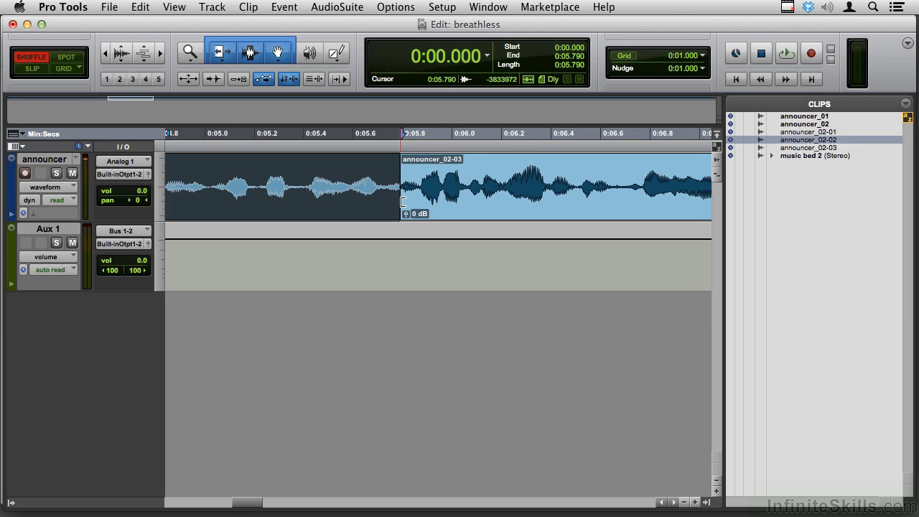
{"action": "left_click", "coordinate": [281, 164]}
{"action": "key", "text": "space"}
{"action": "key", "text": "space"}
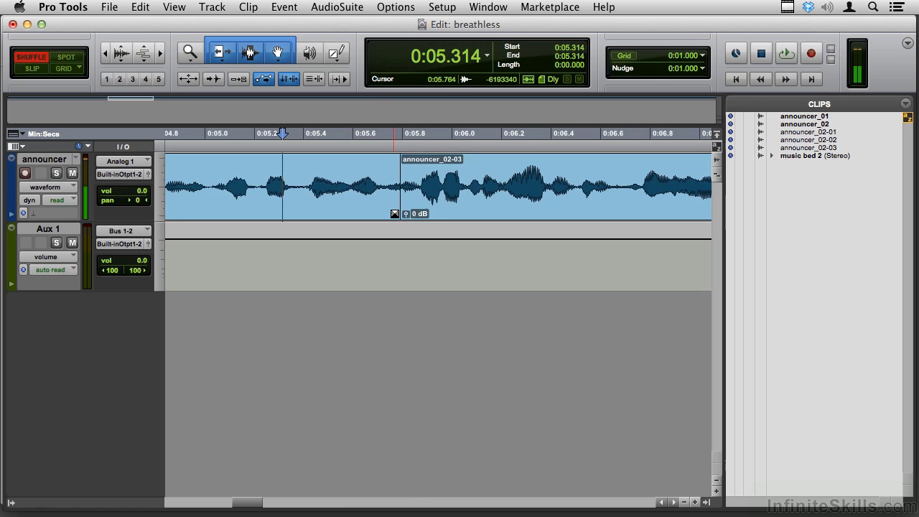
{"action": "mouse_move", "coordinate": [400, 213]}
{"action": "left_mouse_down"}
{"action": "mouse_move", "coordinate": [396, 201]}
{"action": "mouse_move", "coordinate": [393, 208]}
{"action": "left_mouse_up"}
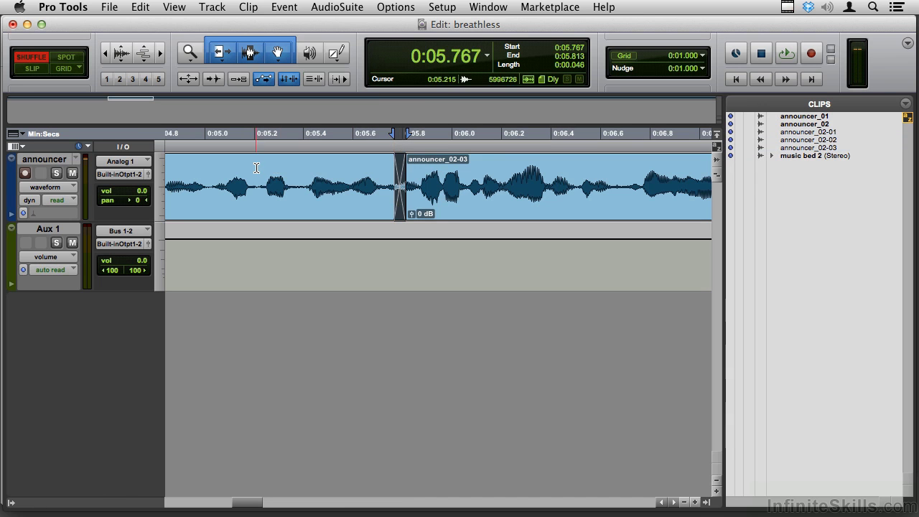
{"action": "left_click", "coordinate": [251, 168]}
{"action": "key", "text": "space"}
{"action": "key", "text": "space"}
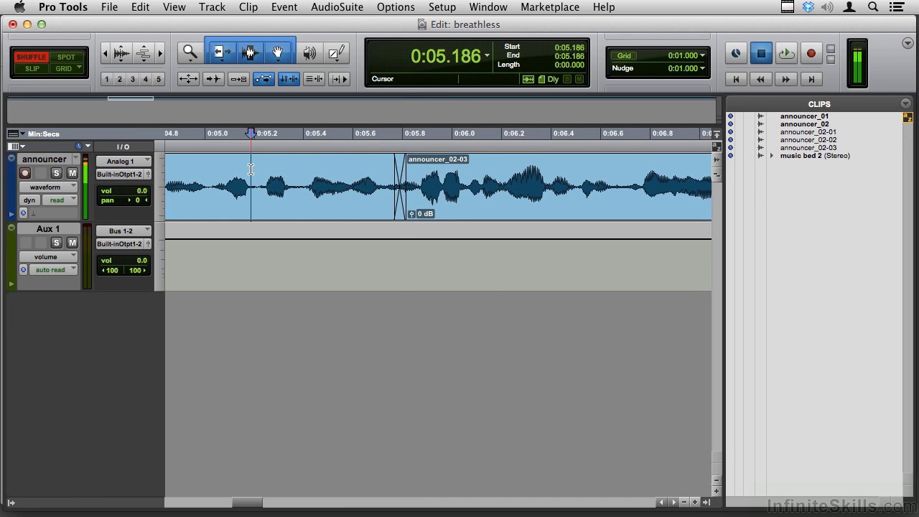
{"action": "key", "text": "super+bracketleft"}
{"action": "key", "text": "super+bracketleft"}
{"action": "key", "text": "super+bracketleft"}
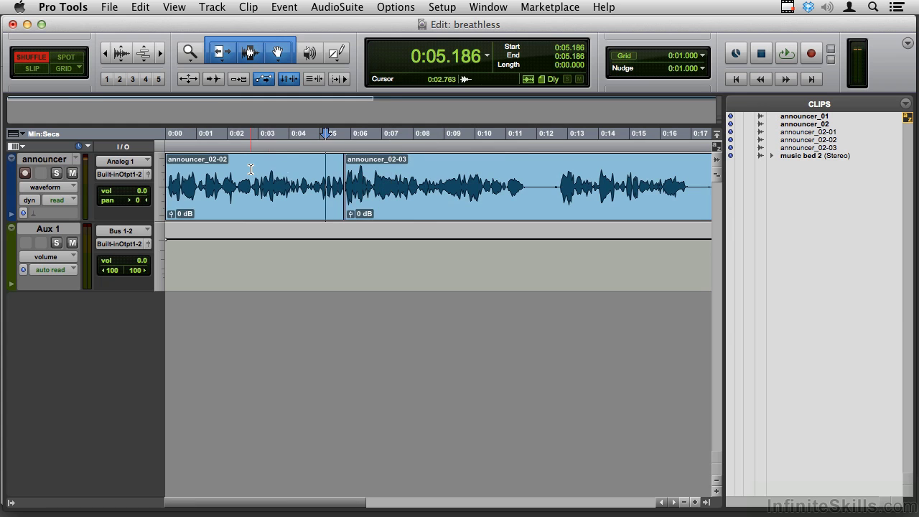
Audition announcer_02-03 from around 0:09.798 to locate the pause
{"action": "left_click", "coordinate": [434, 164]}
{"action": "key", "text": "space"}
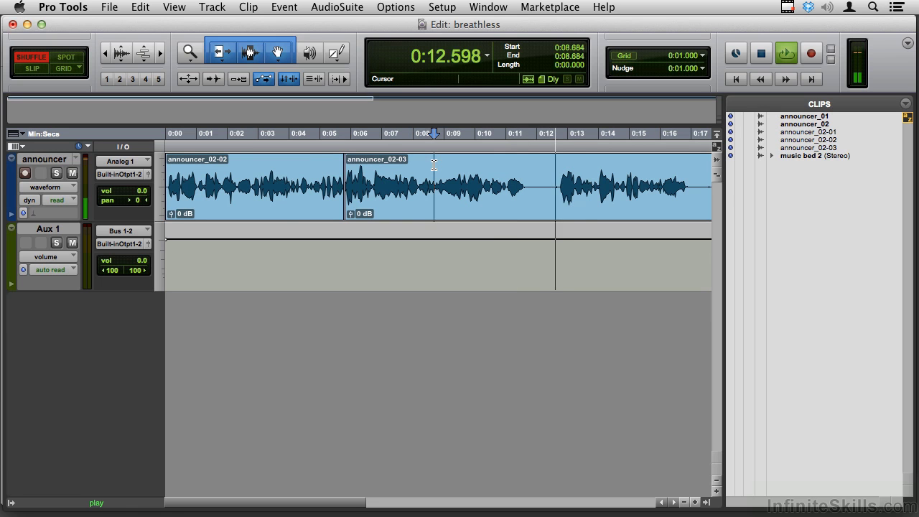
{"action": "key", "text": "space"}
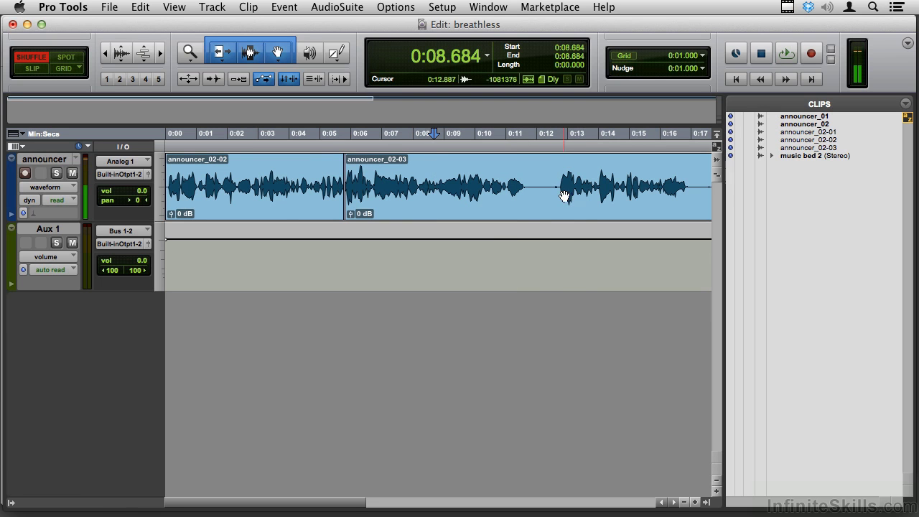
{"action": "left_click", "coordinate": [468, 176]}
{"action": "key", "text": "space"}
{"action": "key", "text": "space"}
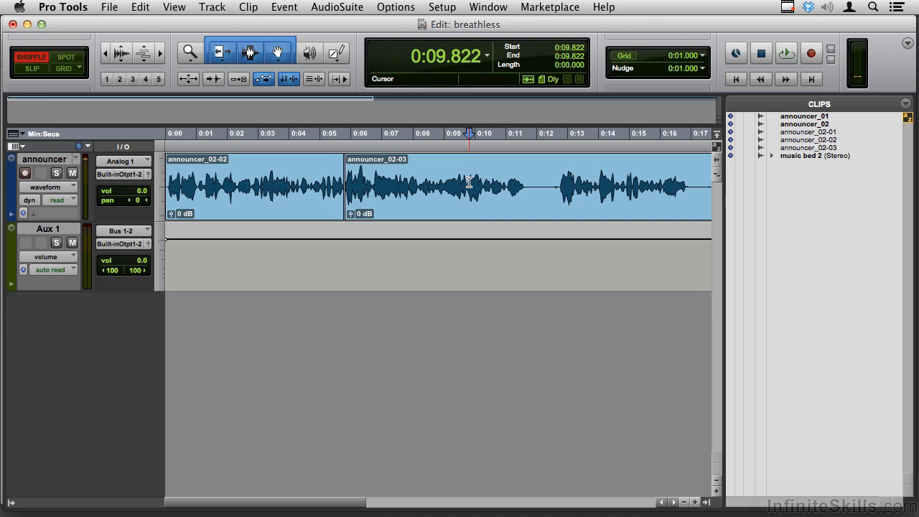
Split at 0:09.752 and 0:12.770 and delete the 3.018-second pause between them
{"action": "left_click", "coordinate": [467, 185]}
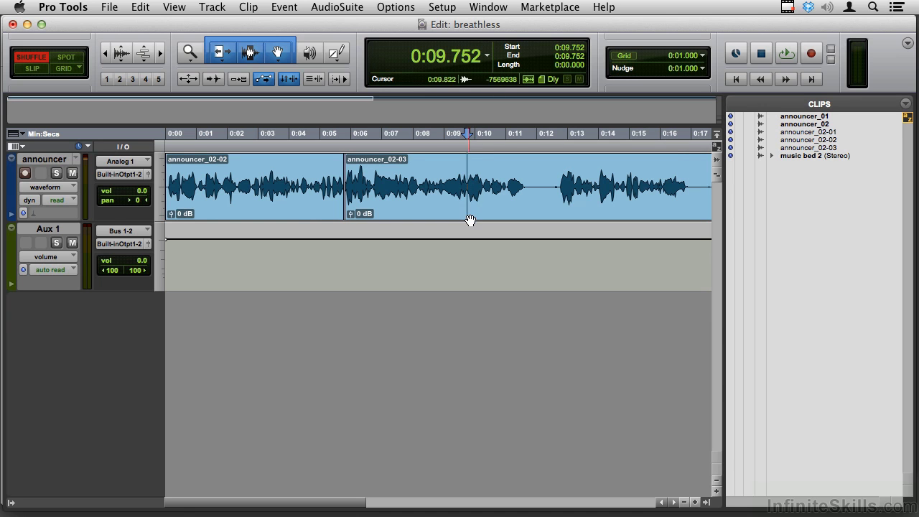
{"action": "key", "text": "super+e"}
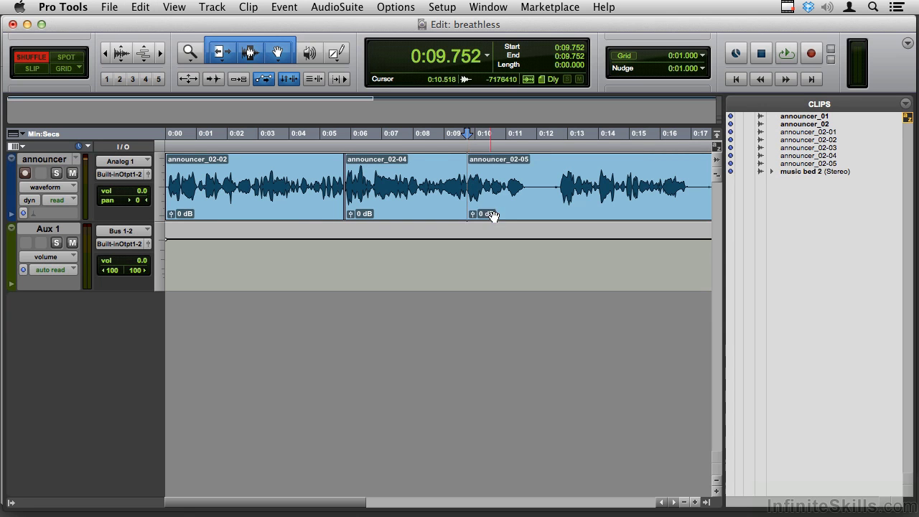
{"action": "left_click", "coordinate": [560, 188]}
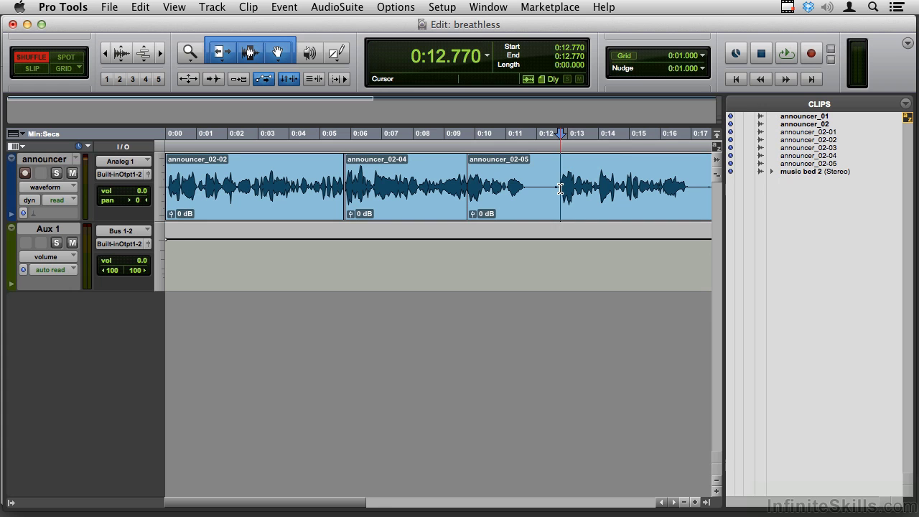
{"action": "key", "text": "super+e"}
{"action": "left_click", "coordinate": [525, 211]}
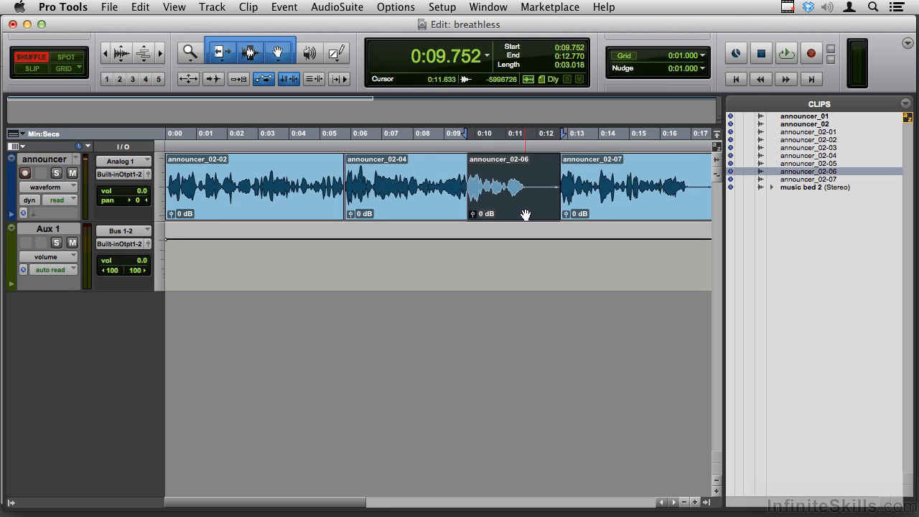
{"action": "key", "text": "Delete"}
Audition the joined announcer_02-04/announcer_02-07 seam and zoom in on it
{"action": "left_click", "coordinate": [422, 165]}
{"action": "key", "text": "space"}
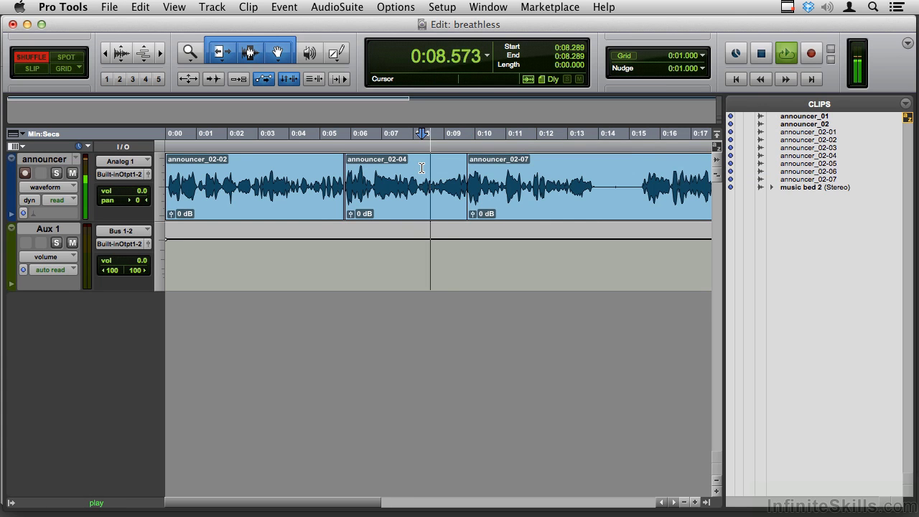
{"action": "key", "text": "space"}
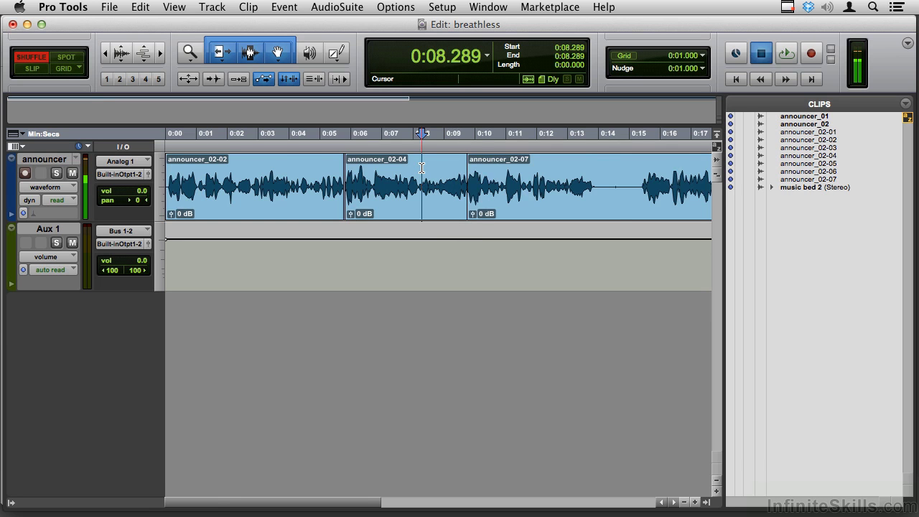
{"action": "key", "text": "super+bracketright"}
{"action": "key", "text": "super+bracketright"}
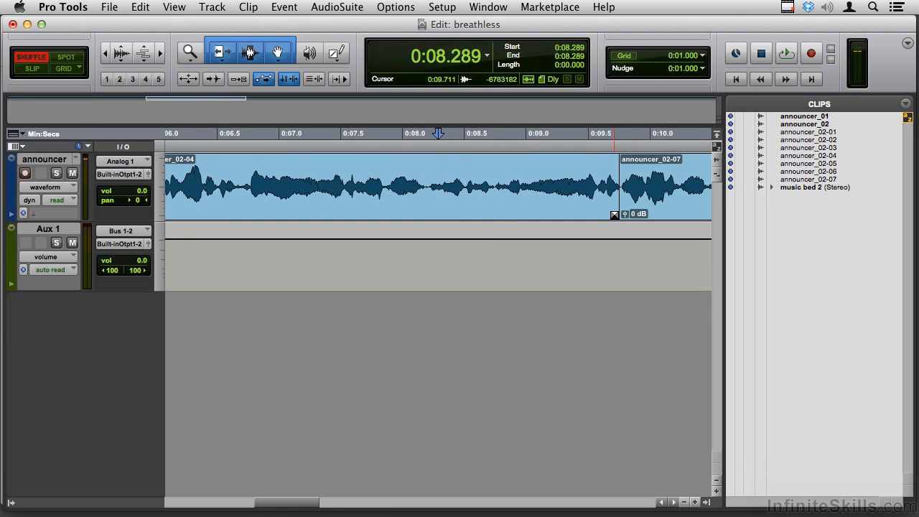
Add a crossfade at the announcer_02-04/announcer_02-07 seam, audition it, then remove it
{"action": "left_click_drag", "start_coordinate": [618, 214], "coordinate": [617, 213]}
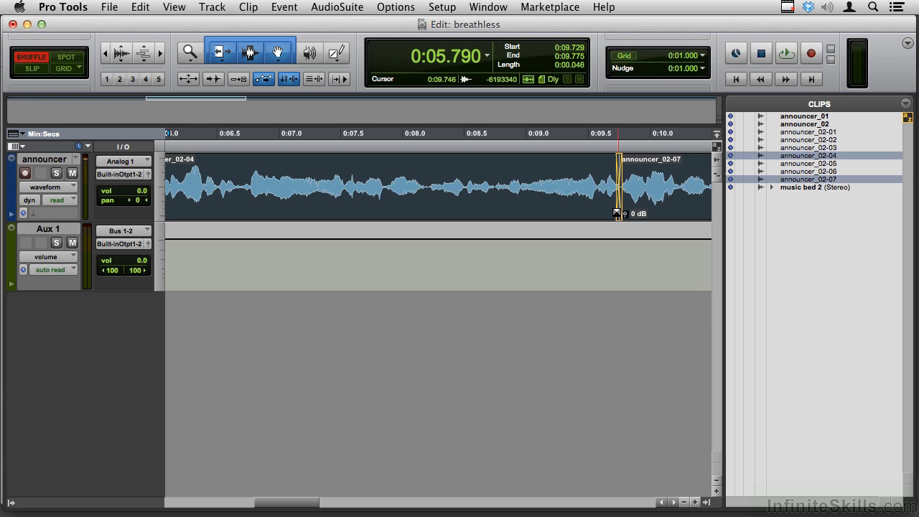
{"action": "left_click", "coordinate": [461, 185]}
{"action": "key", "text": "space"}
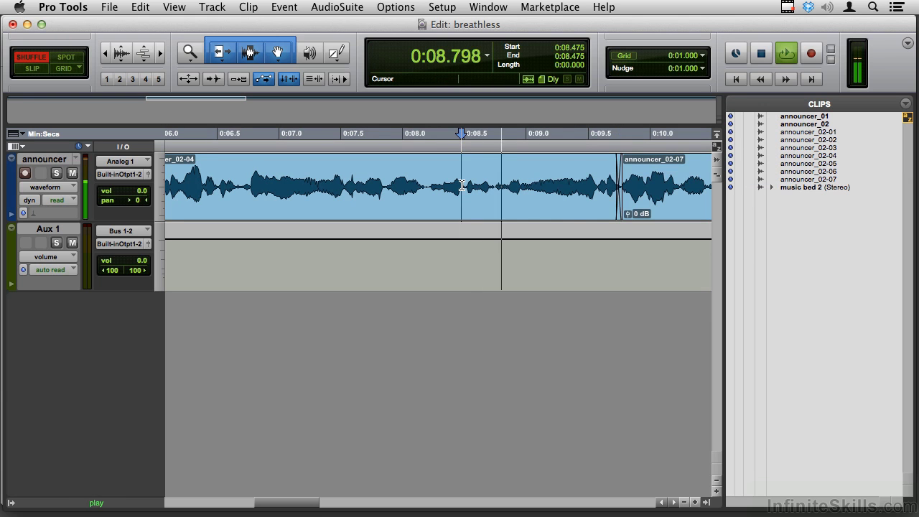
{"action": "key", "text": "space"}
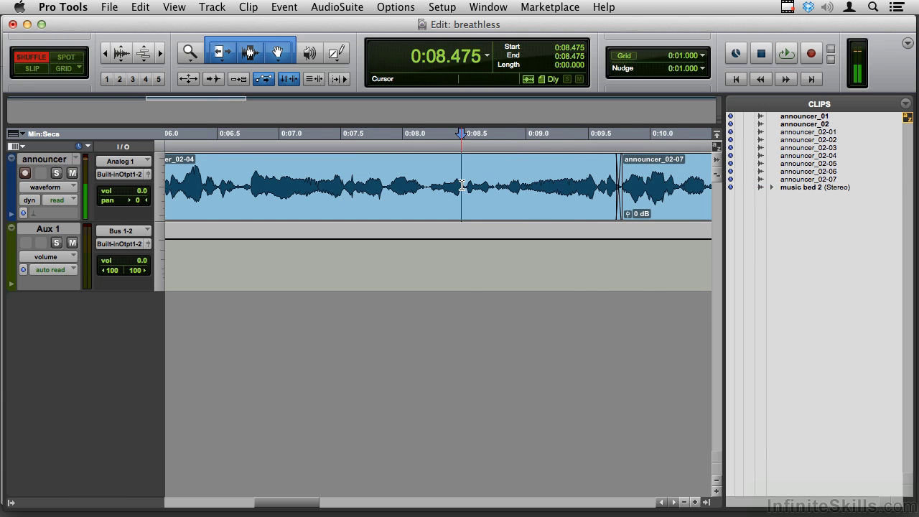
{"action": "key", "text": "super+a"}
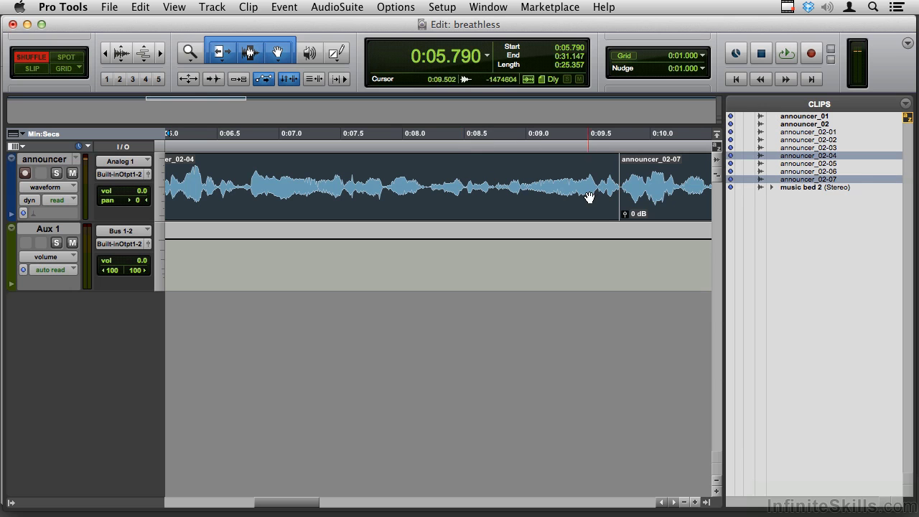
Extend announcer_02-04's end slightly later, crossfade the revised seam and audition from 0:08.591
{"action": "left_click", "coordinate": [619, 198]}
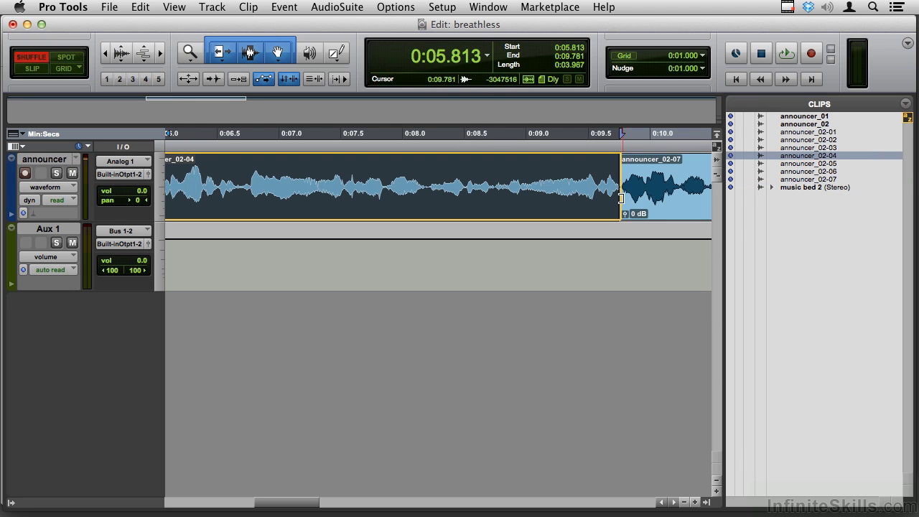
{"action": "left_click_drag", "start_coordinate": [621, 198], "coordinate": [622, 210]}
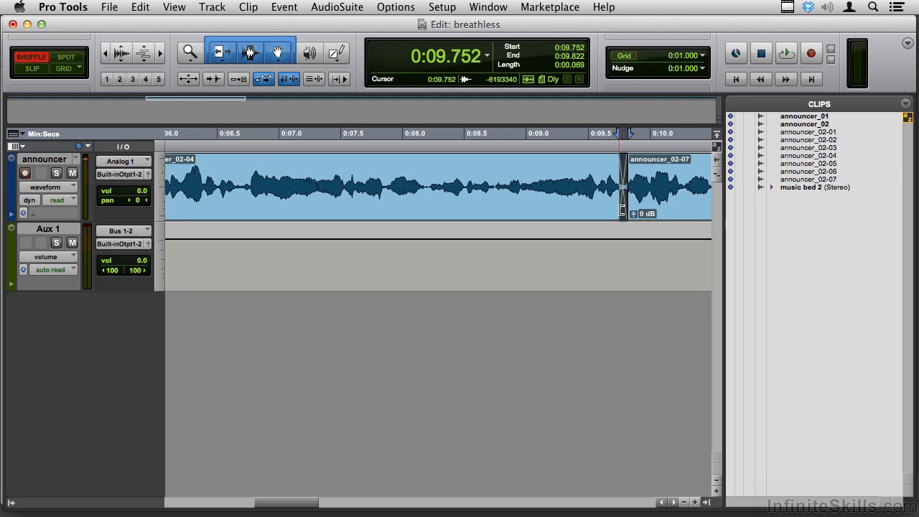
{"action": "key", "text": "ctrl+super+f"}
{"action": "left_click", "coordinate": [475, 166]}
{"action": "key", "text": "space"}
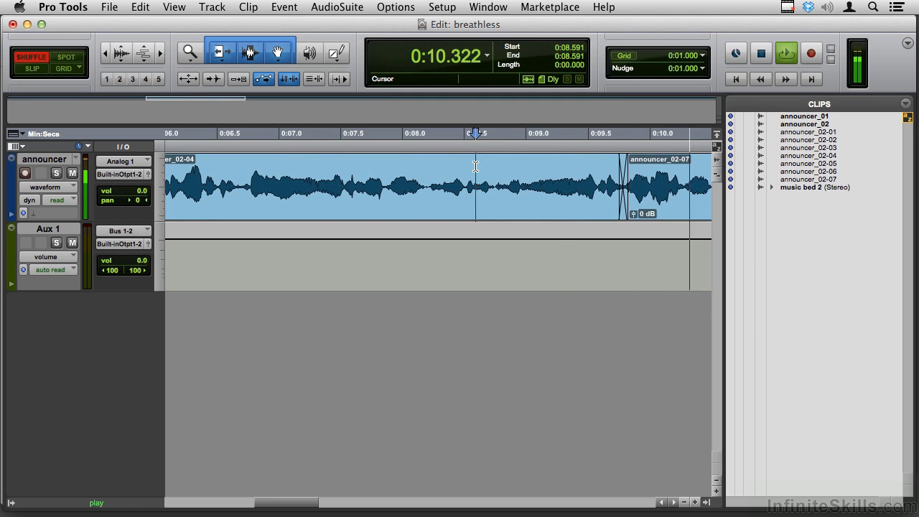
{"action": "key", "text": "space"}
{"action": "key", "text": "super+bracketleft"}
{"action": "key", "text": "super+bracketleft"}
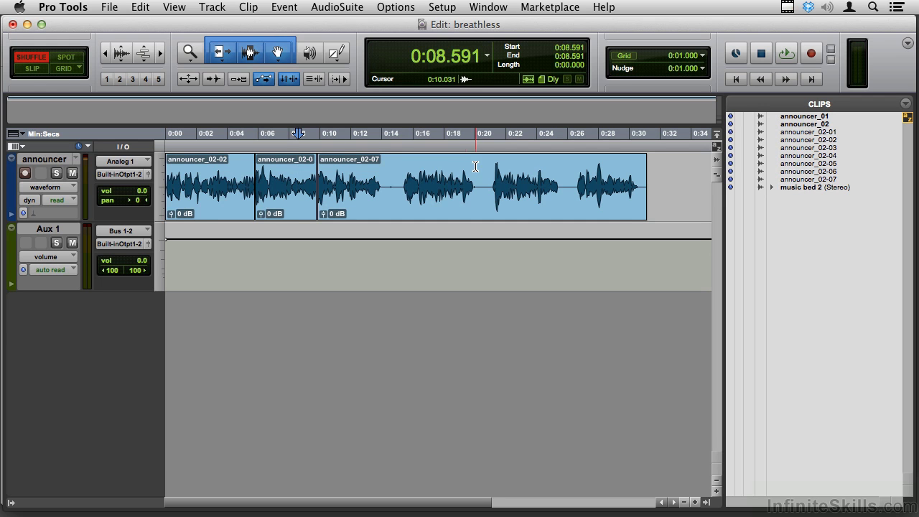
Select the 0:14.257–0:14.953 pause, zoom in, then reselect the 0:19.945–0:20.363 pause instead
{"action": "left_click", "coordinate": [386, 186]}
{"action": "left_click_drag", "start_coordinate": [386, 186], "coordinate": [396, 188]}
{"action": "key", "text": "super+bracketright"}
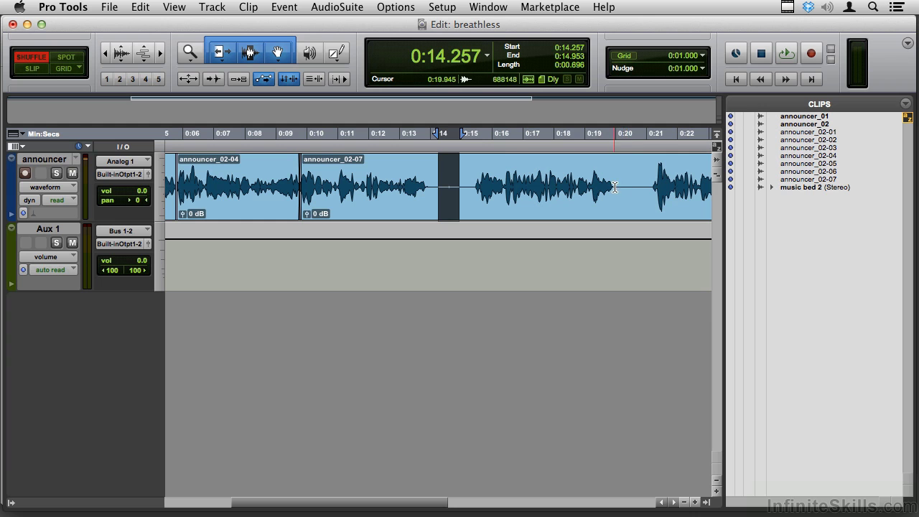
{"action": "left_click_drag", "start_coordinate": [613, 187], "coordinate": [626, 186]}
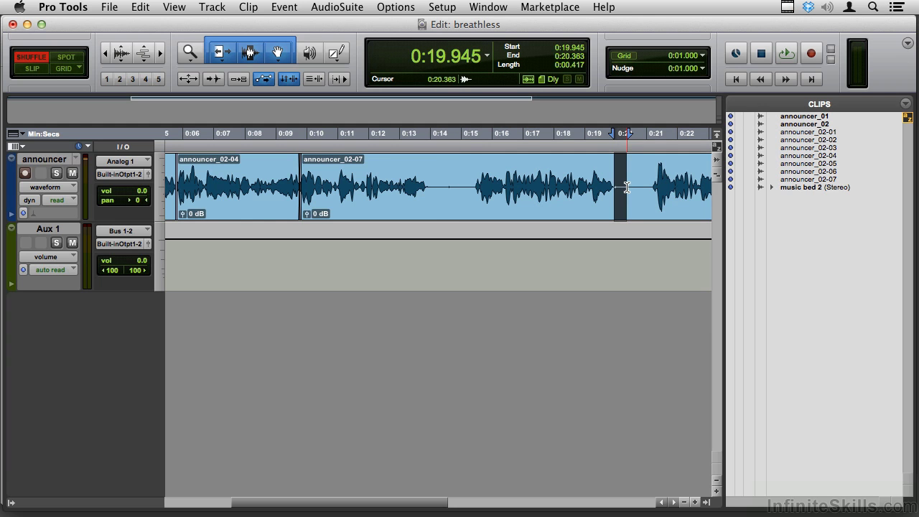
{"action": "key", "text": "r"}
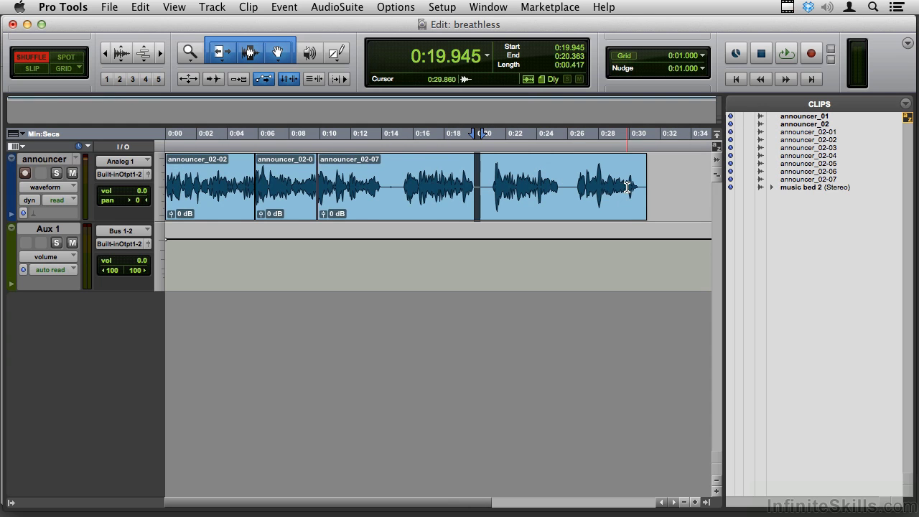